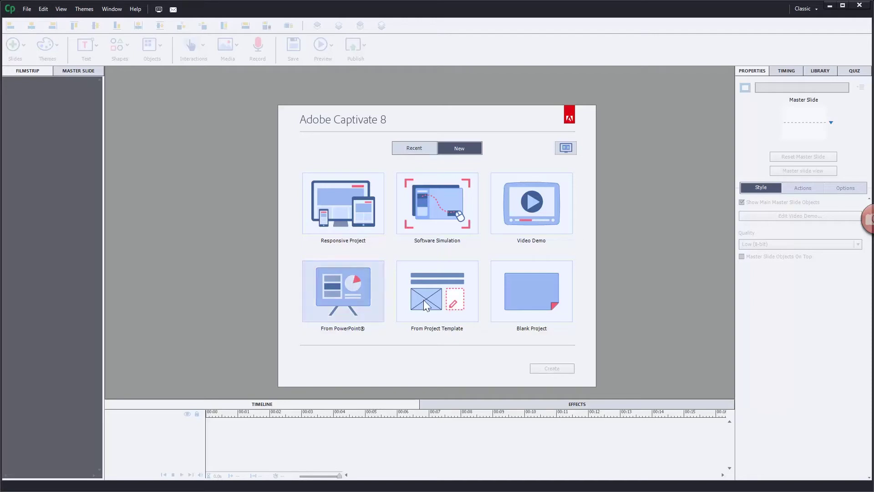
Create a Blank Project with the default 1024 x 768 canvas.
left_click(524, 318)
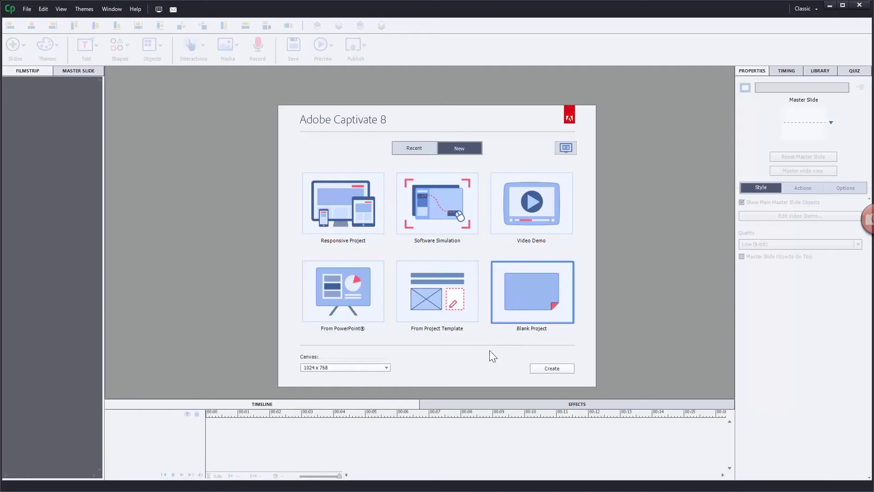
left_click(545, 368)
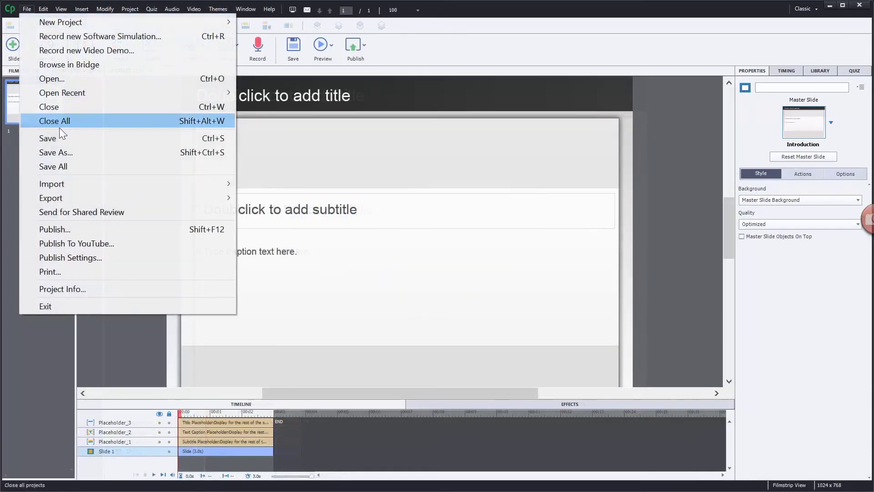
Save the project as IV.cptx in the Desktop's Interactive VIdeo folder.
left_click(64, 139)
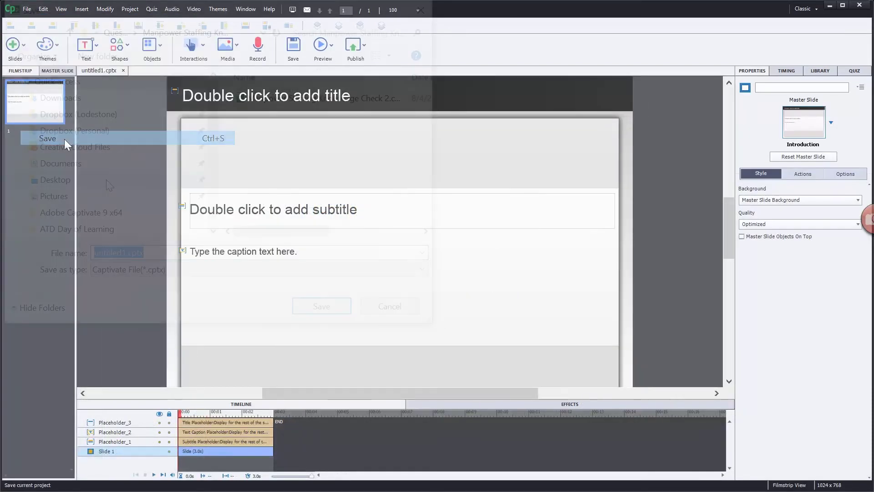
left_click(96, 180)
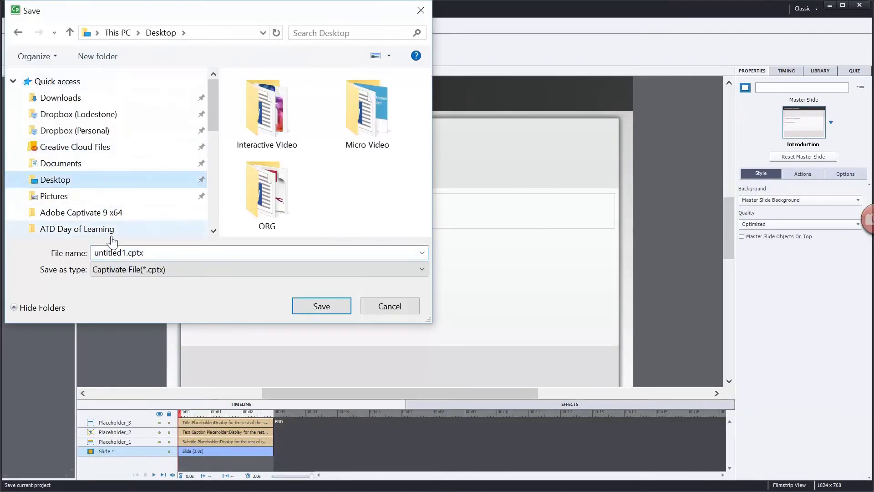
double_click(280, 120)
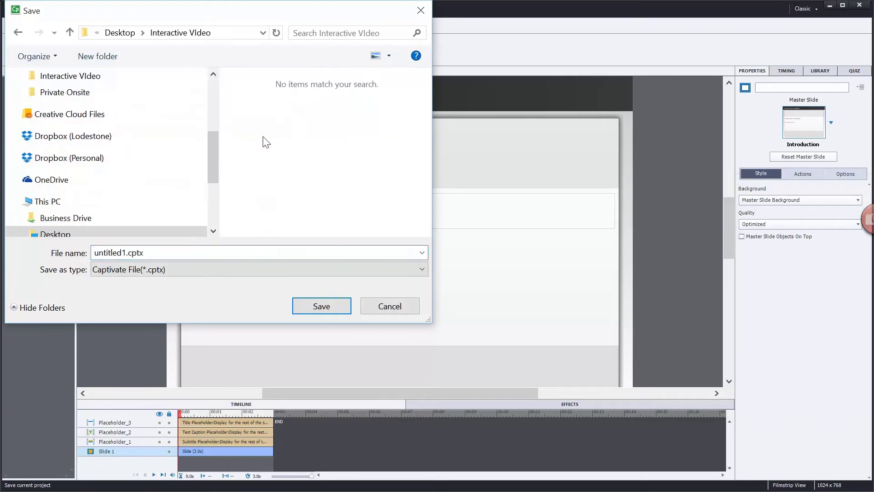
left_click(126, 253)
key("shift+Home")
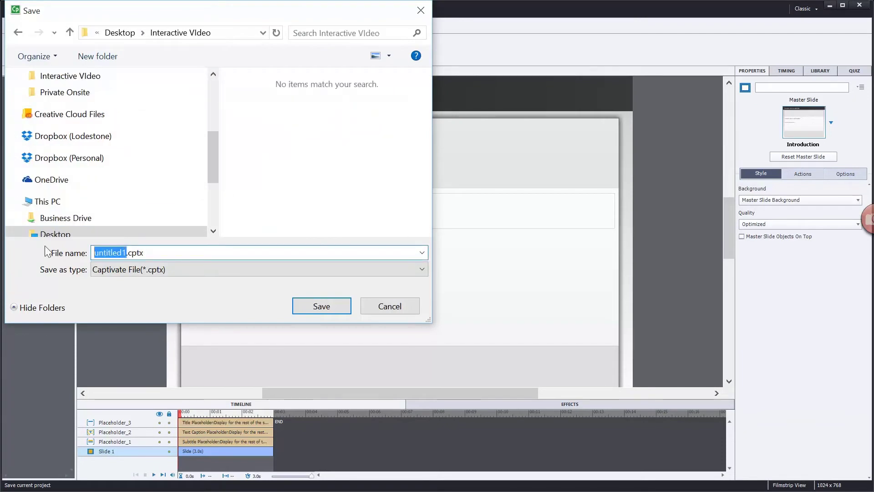
type("IV")
left_click(303, 302)
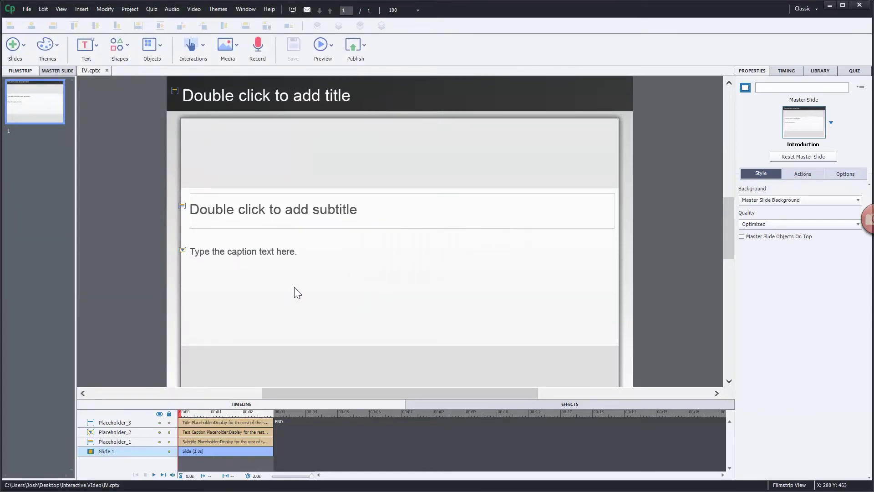
Insert a Multi-Slide Synchronized Video and pick Chef_Tim.mp4 from the Interactive VIdeo folder.
left_click(234, 49)
left_click(247, 110)
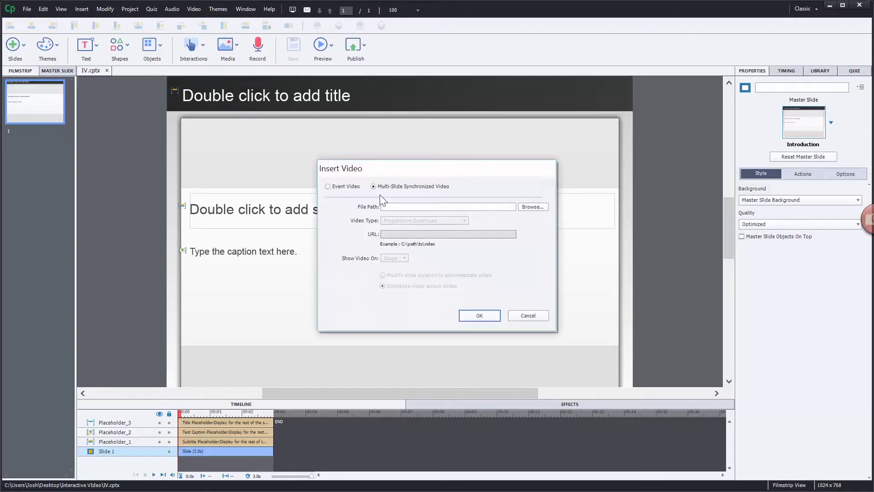
left_click(532, 207)
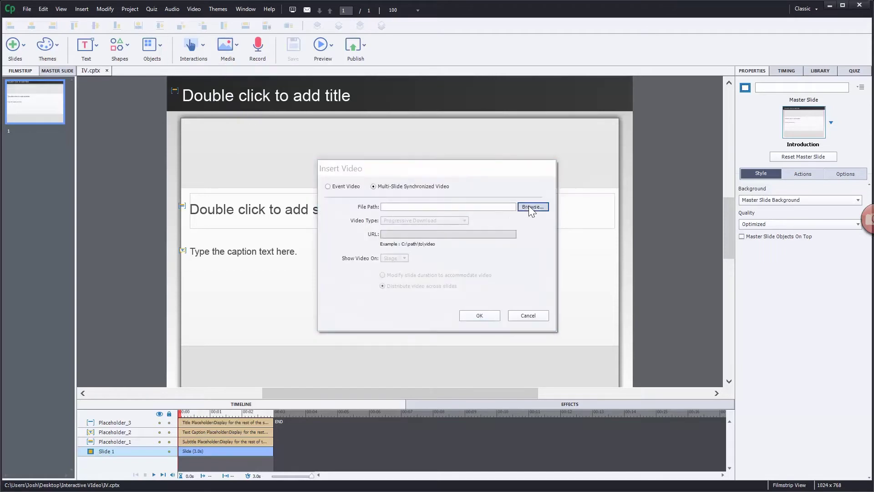
double_click(547, 246)
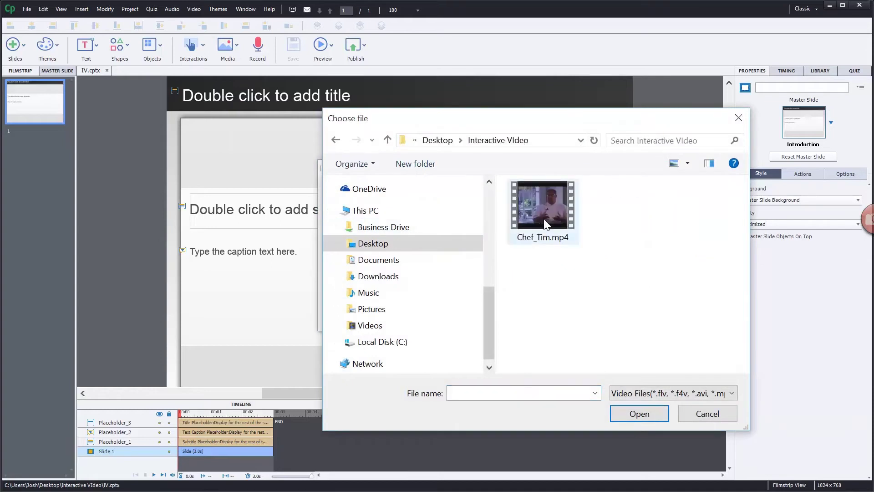
left_click(544, 218)
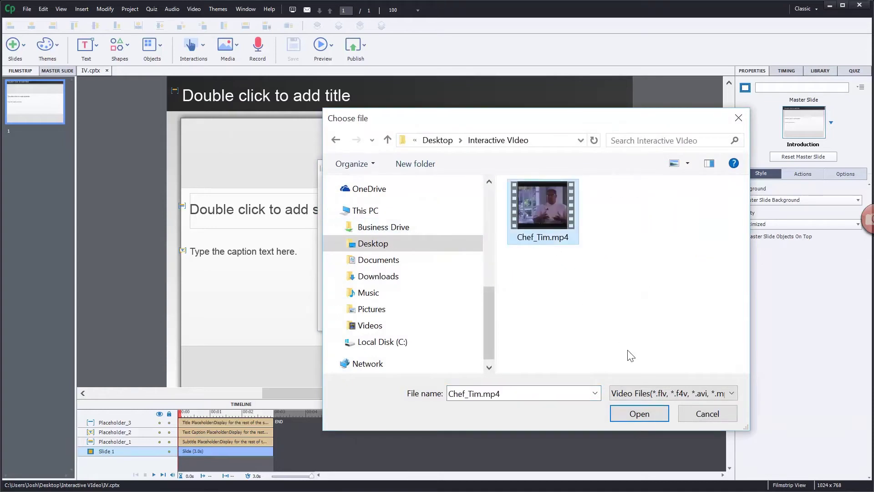
left_click(641, 414)
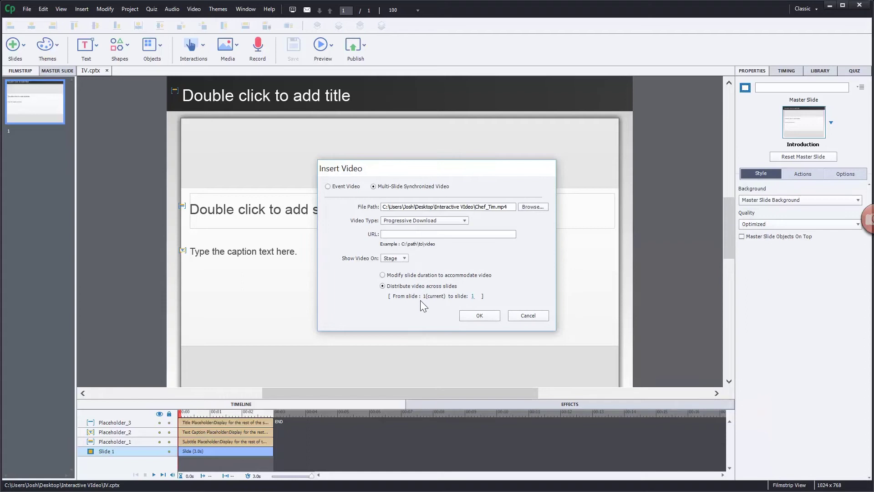
Confirm the video insert with Progressive Download, Show Video On Stage and Distribute across slides.
mouse_move(418, 300)
left_click(483, 317)
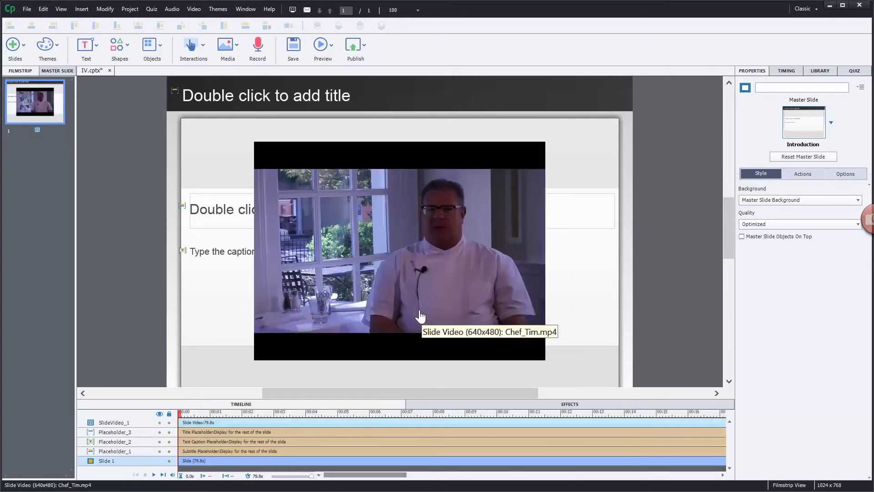
Delete the subtitle and caption placeholders from the slide.
left_click(230, 204)
key("Delete")
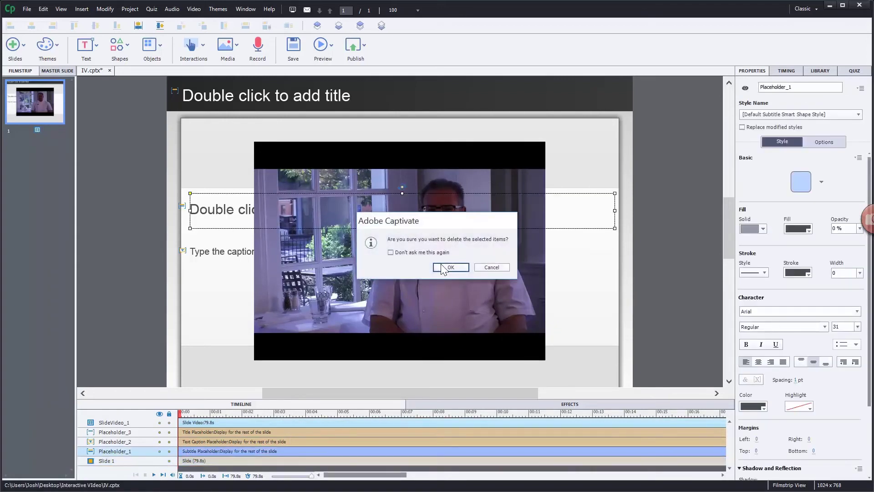
left_click(444, 267)
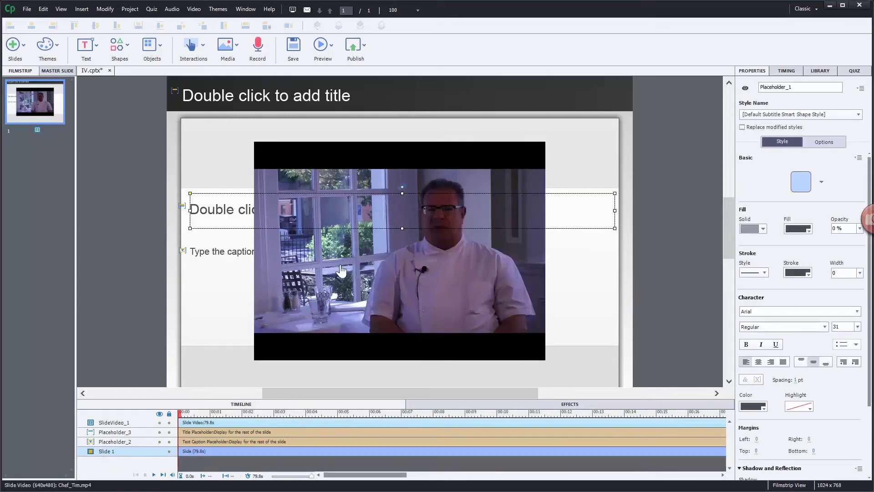
left_click(434, 280)
key("Delete")
left_click(453, 273)
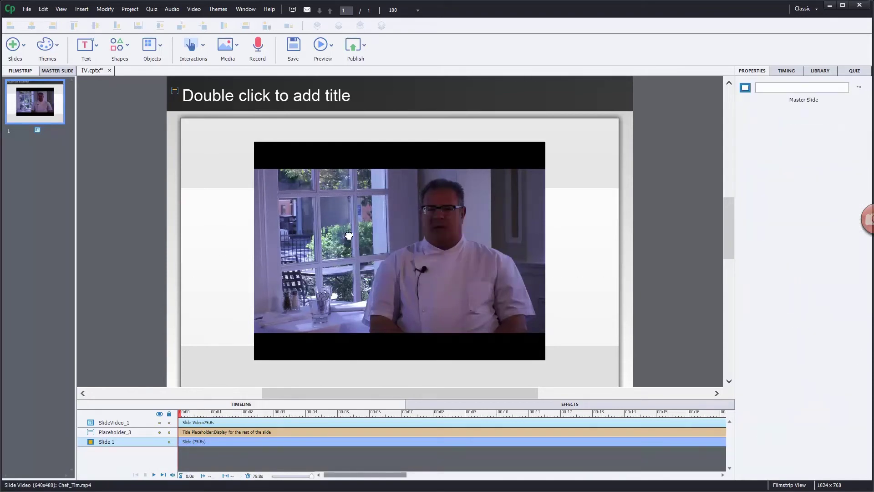
Move the video to the top-left corner and enlarge it to fill the slide.
left_click_drag(349, 235, 288, 204)
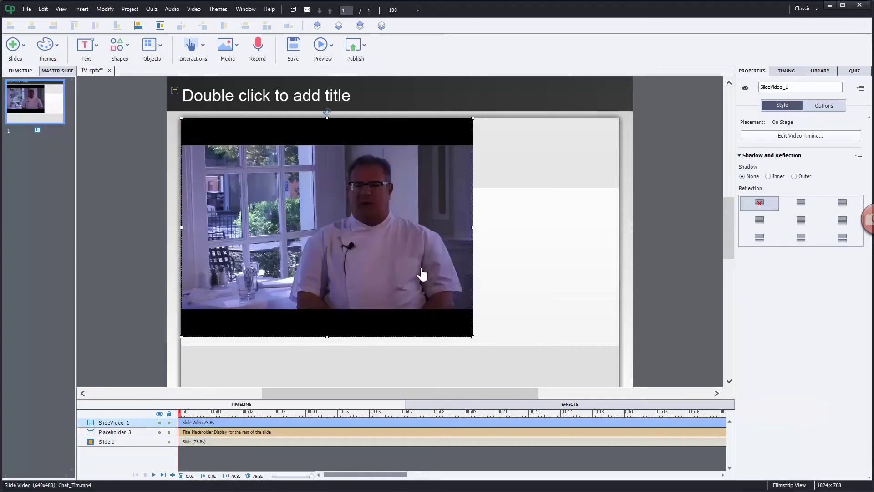
left_click_drag(473, 337, 679, 448)
left_click(678, 448)
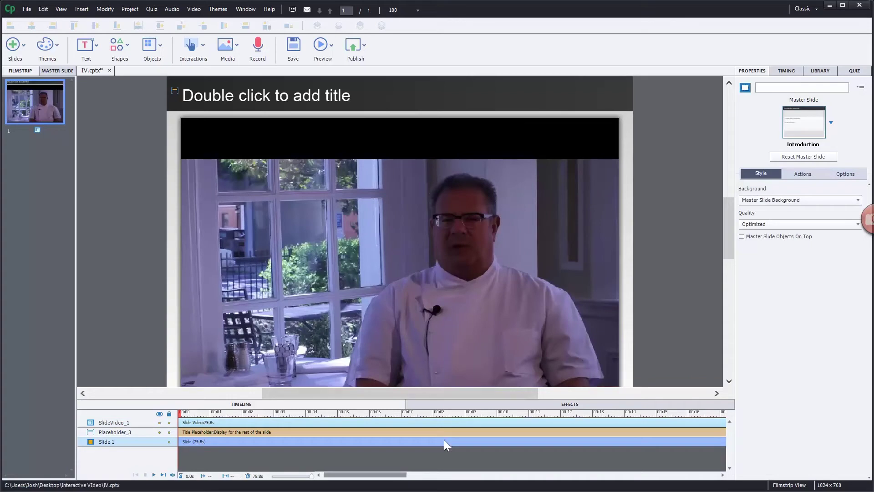
left_click_drag(390, 473, 709, 491)
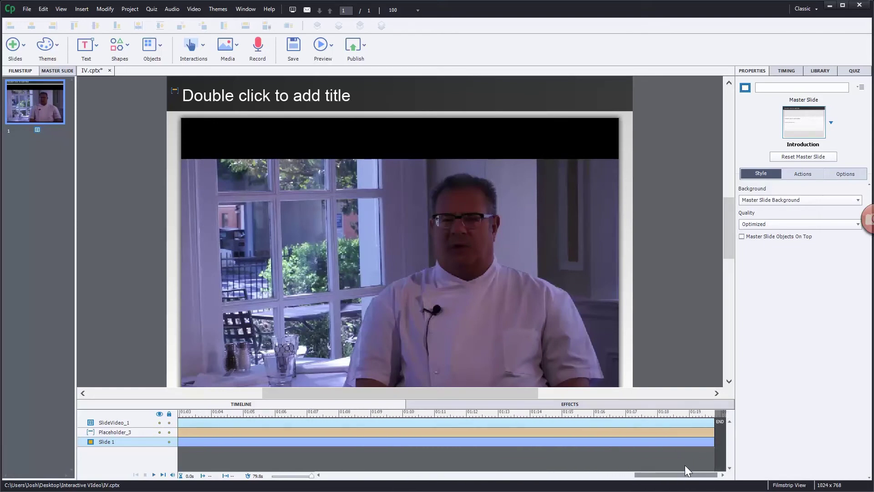
left_click_drag(682, 475, 354, 459)
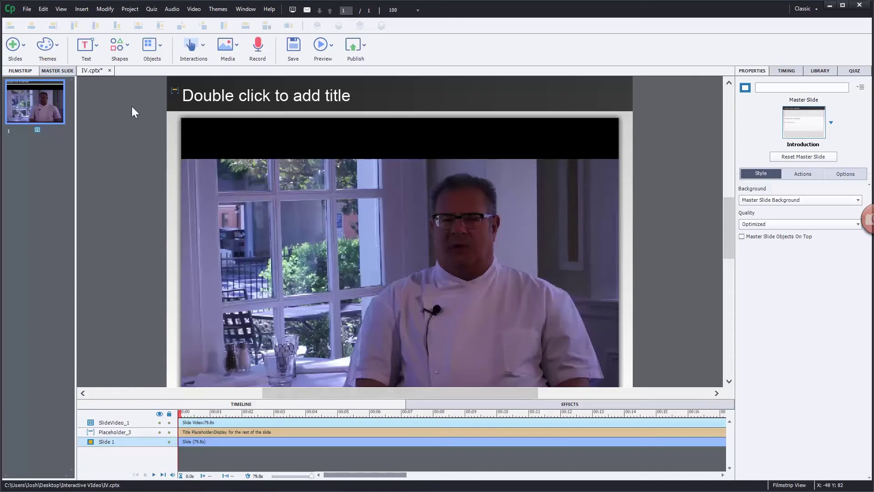
Set the timeline playhead to about 10 seconds.
left_click(120, 62)
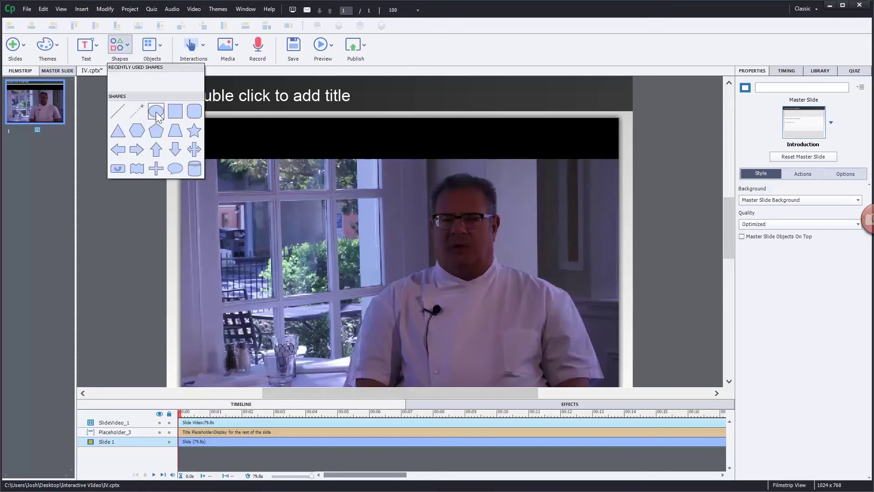
left_click(175, 112)
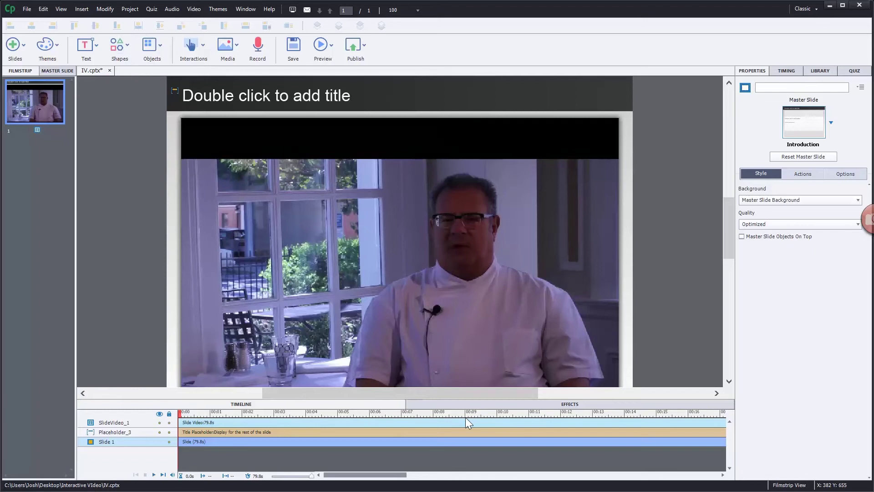
left_click(496, 413)
left_click_drag(501, 414, 503, 416)
Draw a rounded rectangle over the video's left side reading 'Remember: It's all about the customer'.
left_click(130, 52)
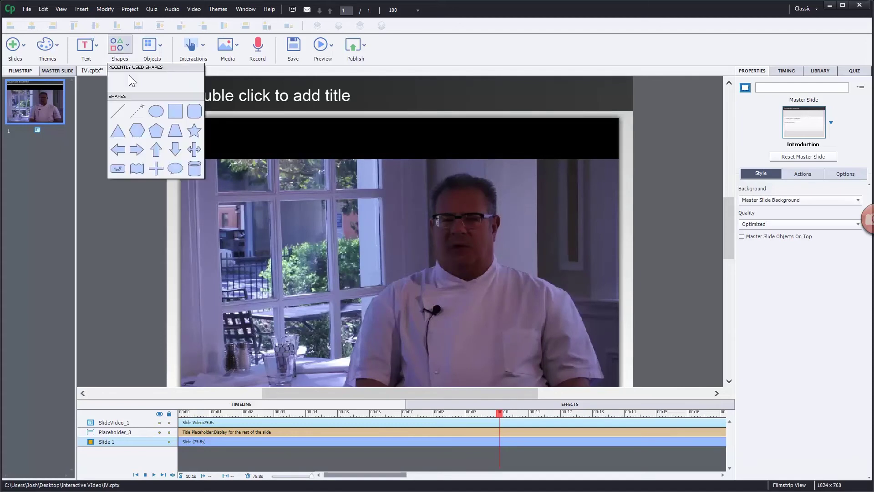
left_click(194, 111)
left_click_drag(215, 190, 370, 318)
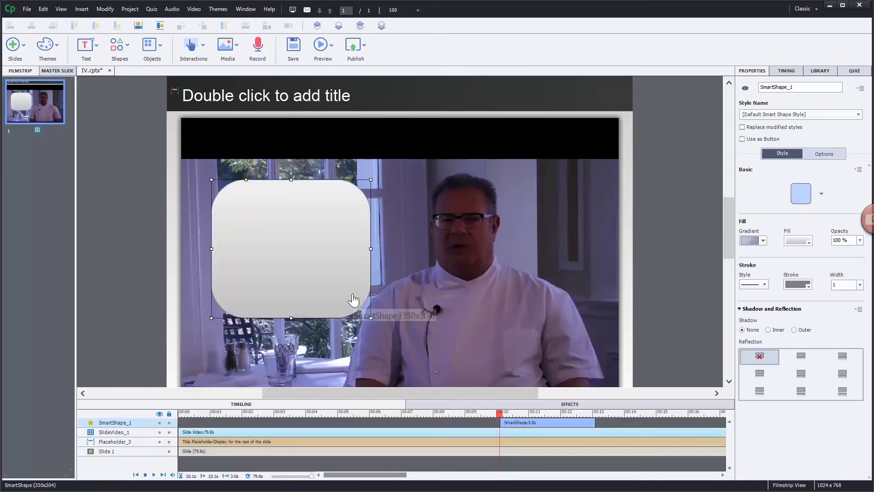
double_click(296, 242)
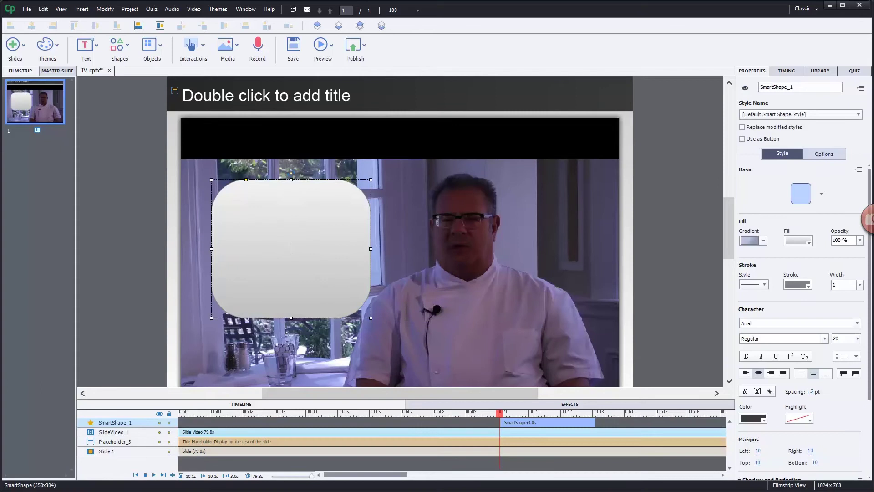
type("Remember: It's all about the customer!")
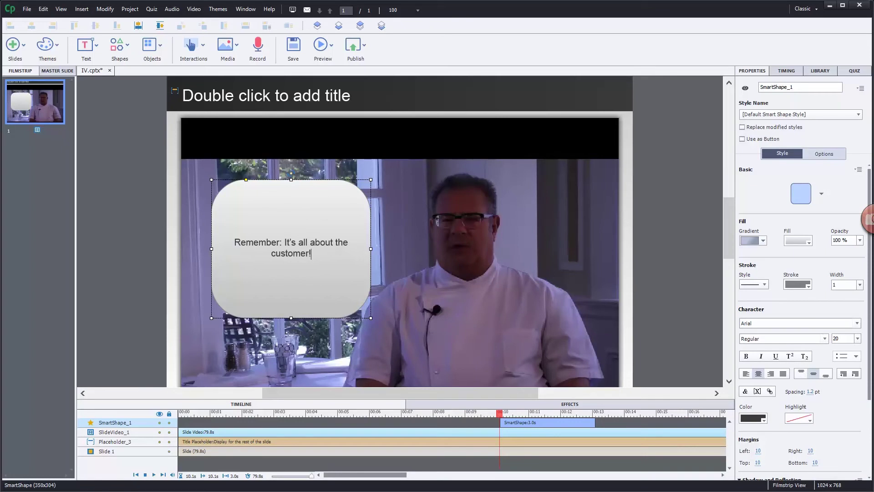
left_click(171, 200)
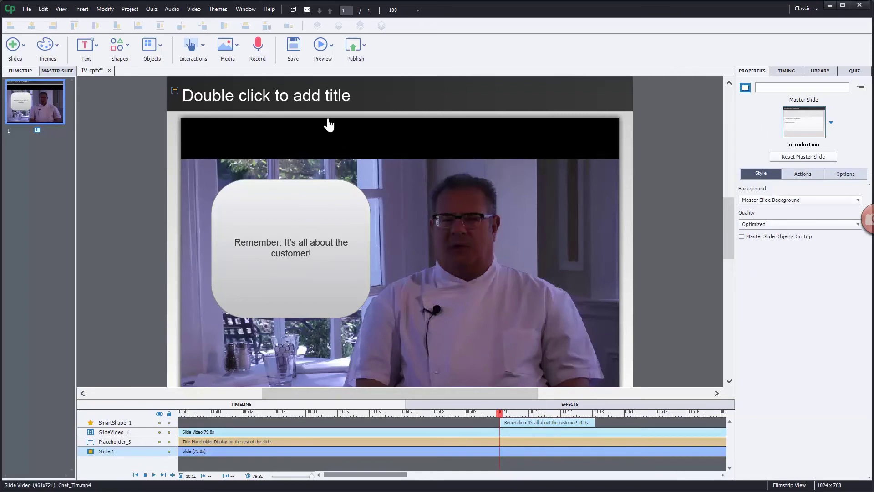
Insert a button inside the reminder shape below its text and caption it Continue.
left_click(204, 50)
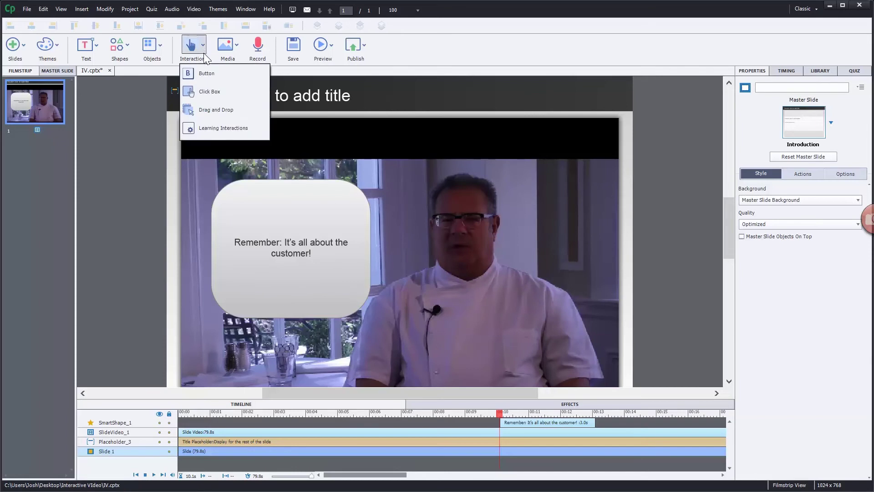
left_click(207, 74)
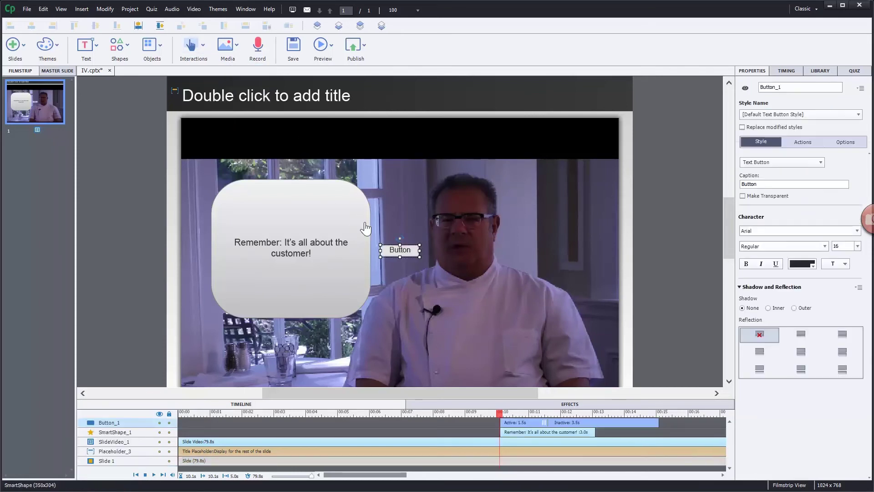
left_click_drag(389, 250, 344, 299)
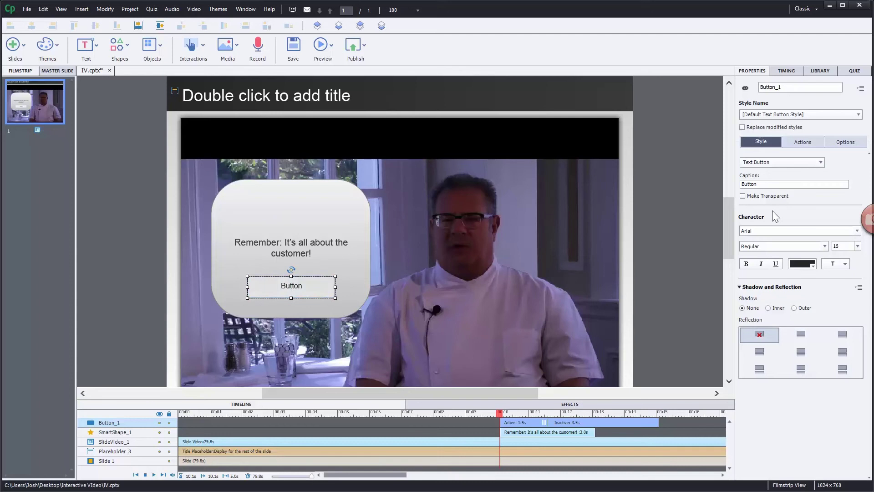
double_click(772, 184)
type("C")
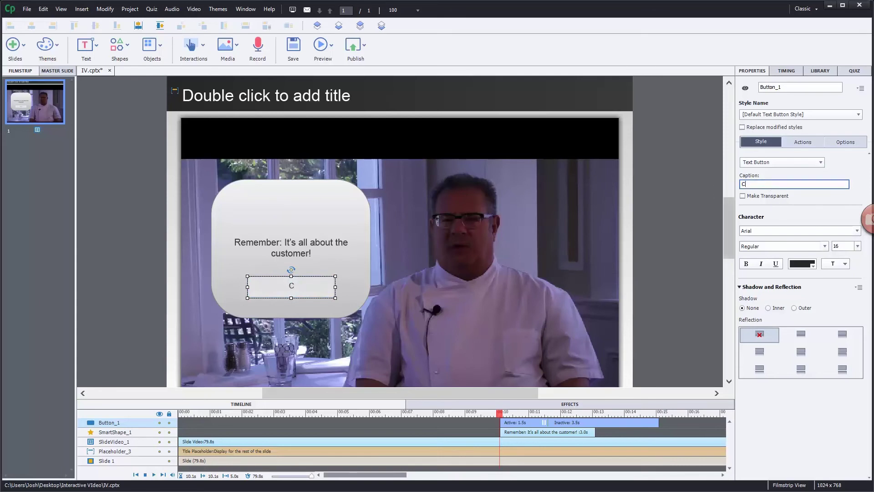
type("ontinue")
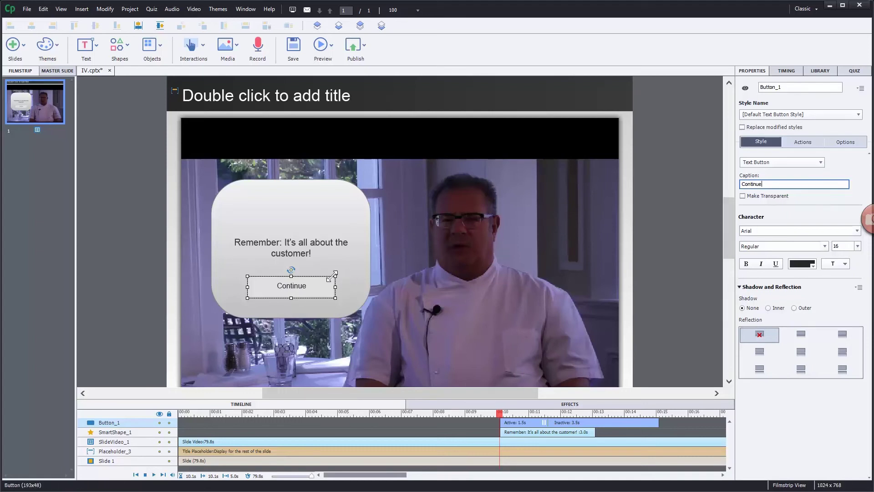
left_click(319, 294)
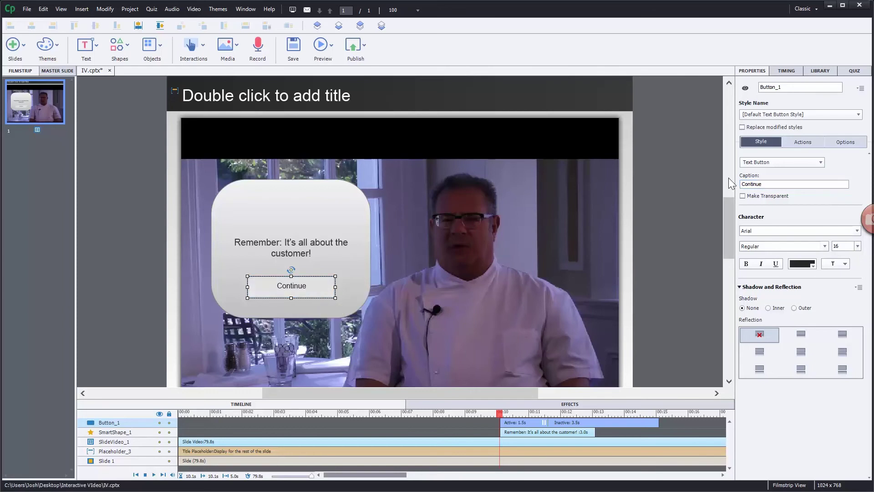
left_click(799, 142)
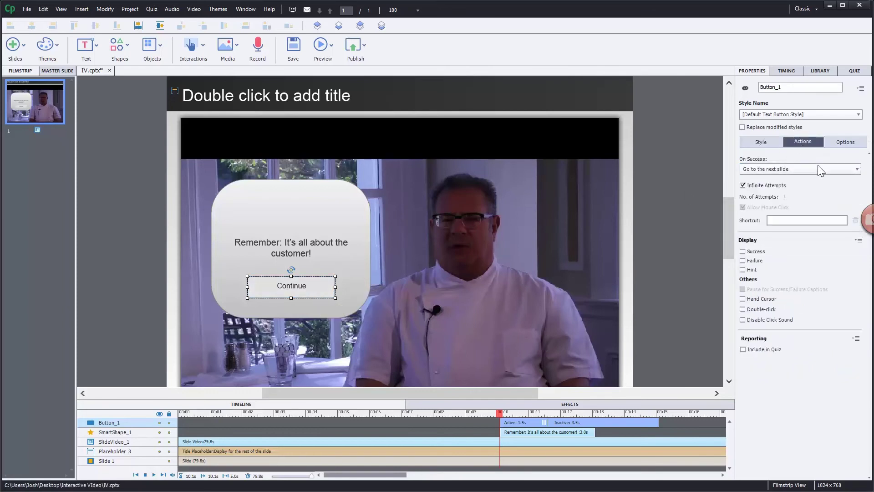
Change the button's On Success action from Go to the next slide to Continue.
left_click(790, 169)
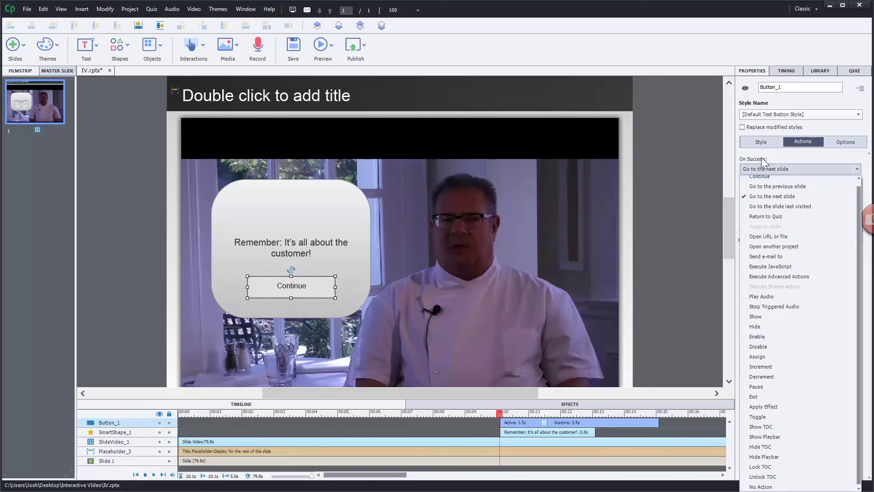
left_click(761, 177)
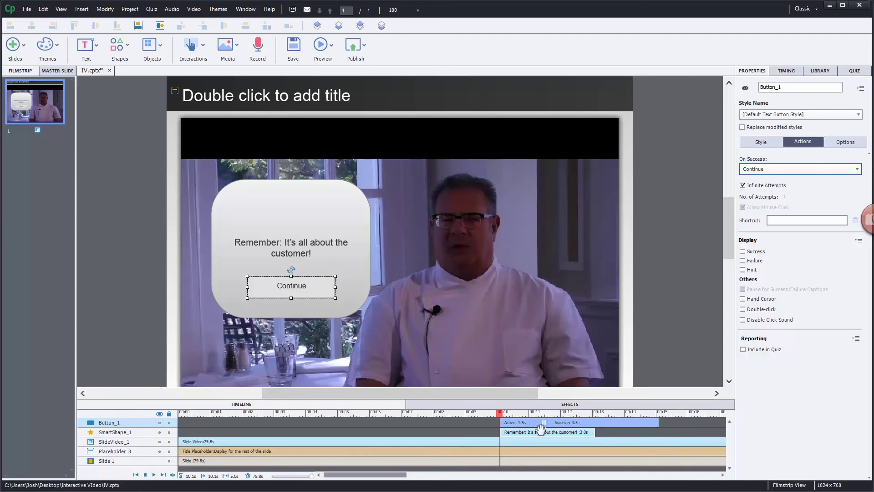
Shift the Button_1 and SmartShape_1 timeline bars to start near 9.5 seconds.
left_click(589, 425)
left_click_drag(589, 425, 541, 428)
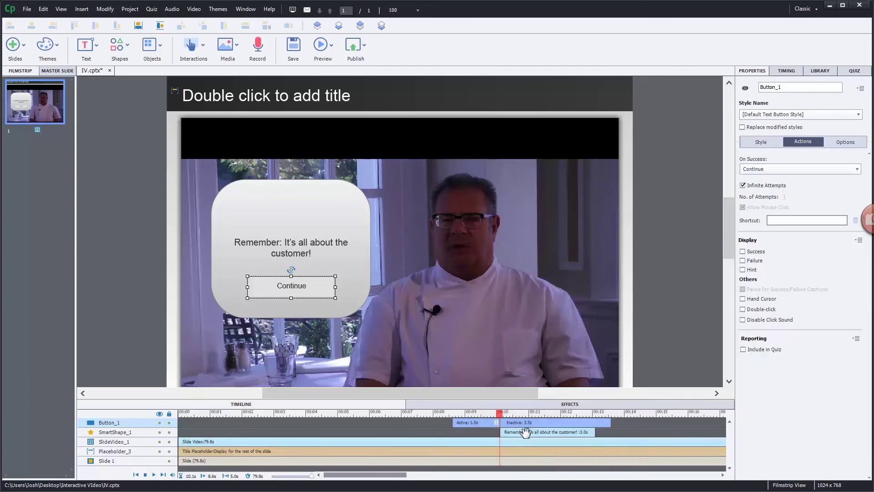
left_click(526, 434)
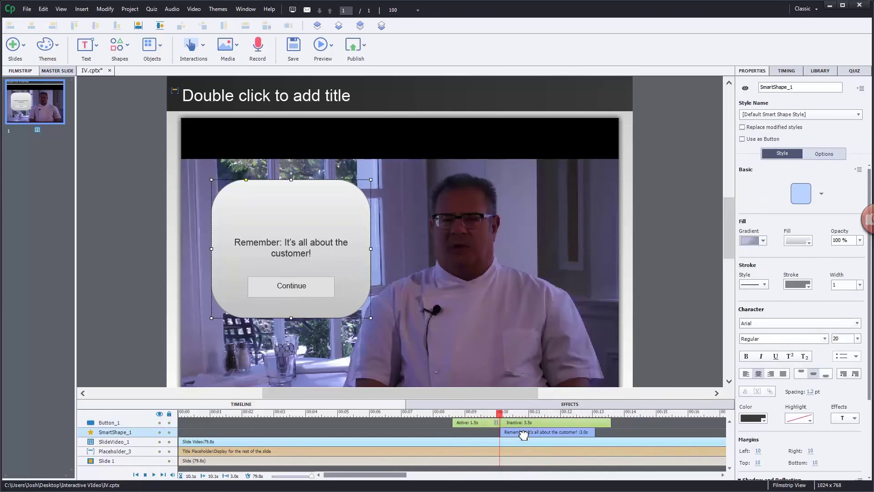
left_click(459, 423)
mouse_move(459, 424)
left_mouse_down()
mouse_move(512, 424)
mouse_move(502, 423)
left_mouse_up()
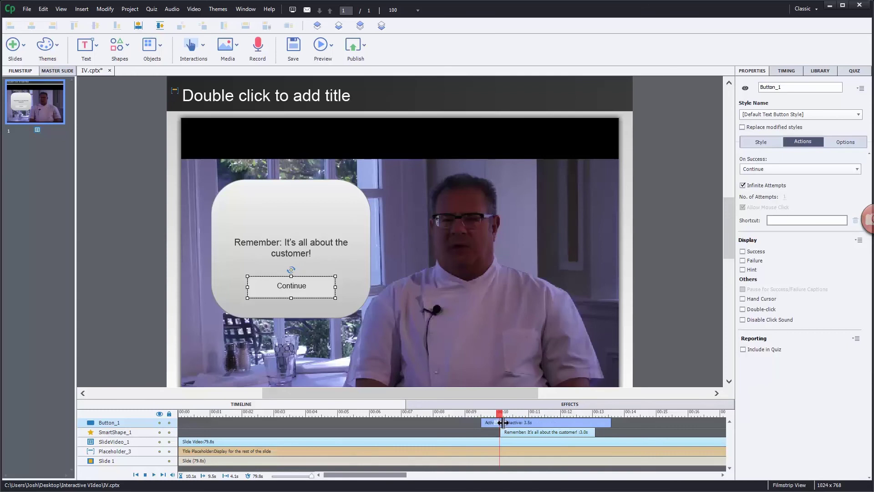
mouse_move(502, 422)
left_mouse_down()
mouse_move(530, 434)
mouse_move(512, 434)
left_mouse_up()
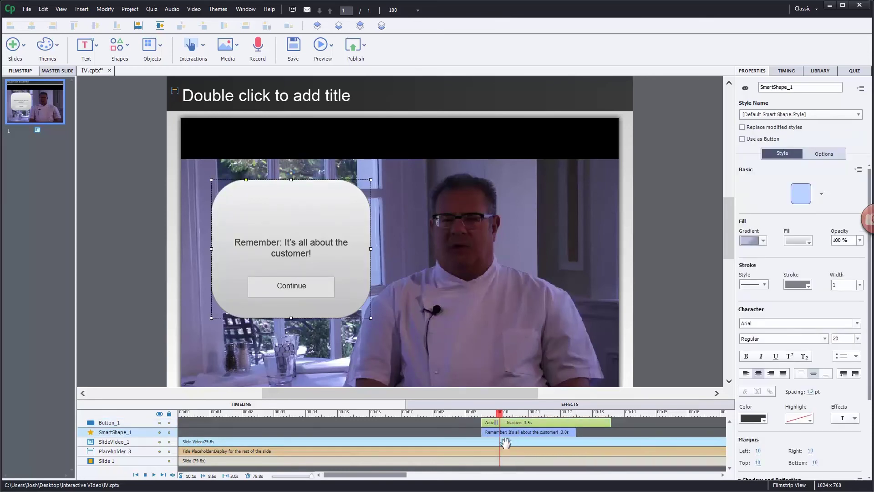
Trim the Button_1 and SmartShape_1 bars to end together, about 1 second long.
left_click(461, 406)
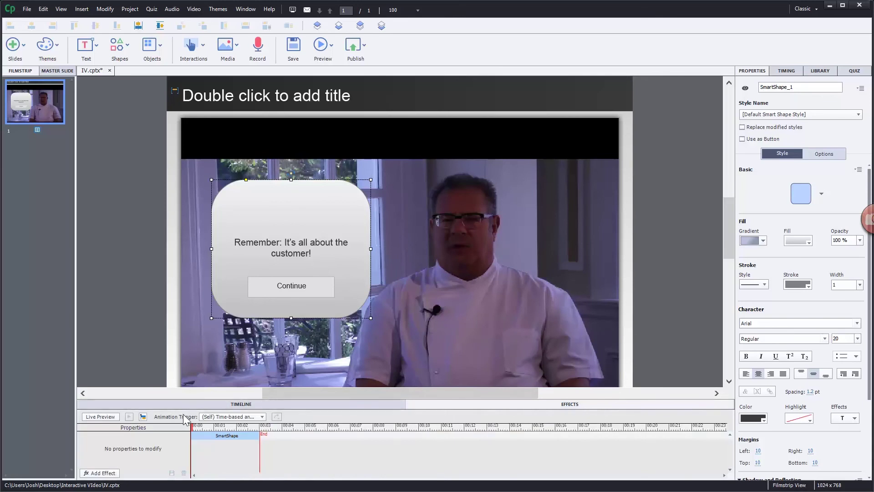
left_click(389, 405)
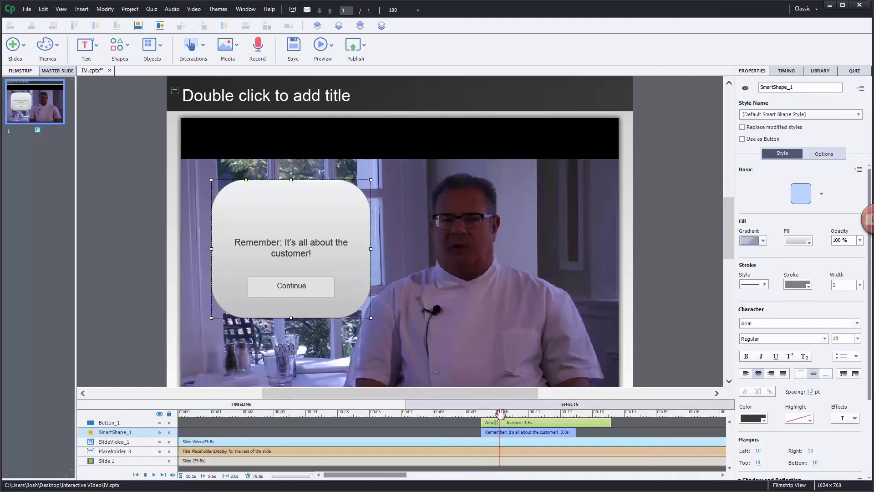
mouse_move(500, 413)
left_mouse_down()
mouse_move(481, 413)
mouse_move(501, 413)
left_mouse_up()
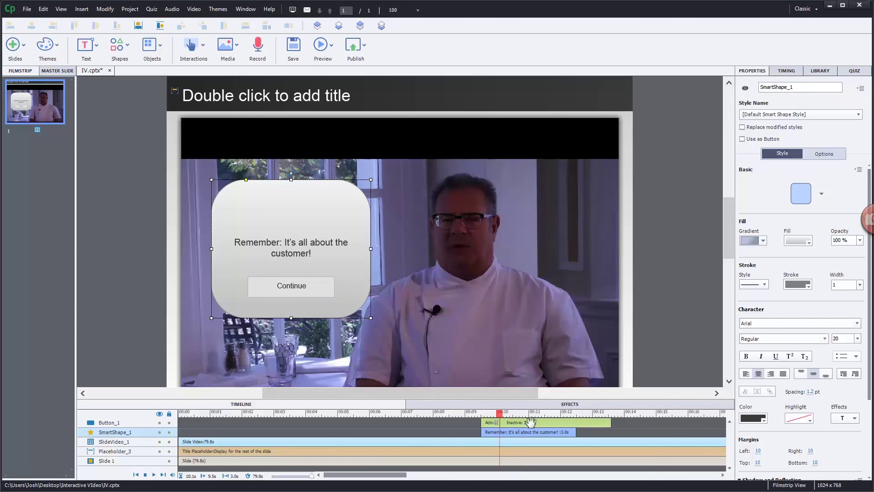
left_click_drag(612, 424, 514, 426)
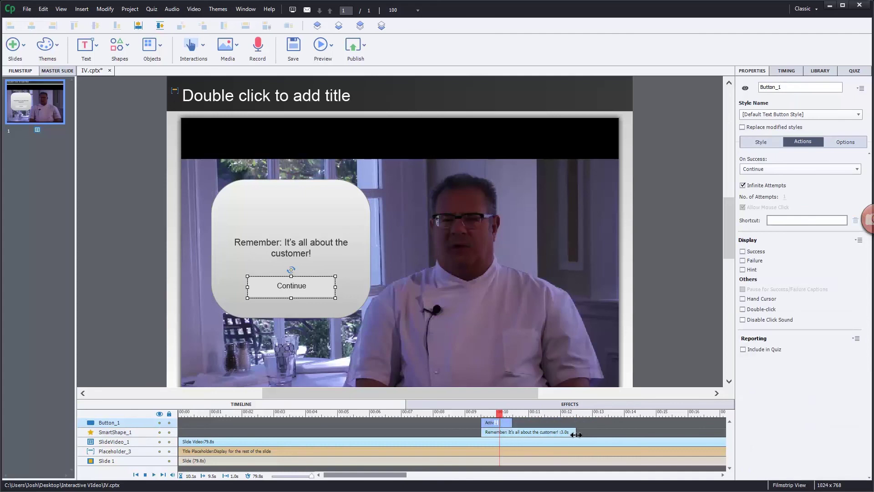
left_click_drag(576, 434, 512, 434)
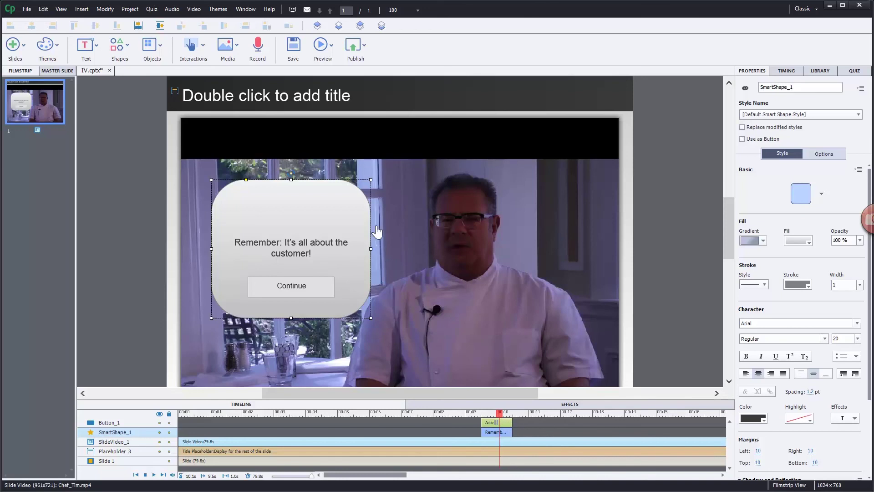
Play the Chef_Tim slide once in the editor, rewind it, and reopen the Preview menu.
left_click(331, 49)
left_click(330, 67)
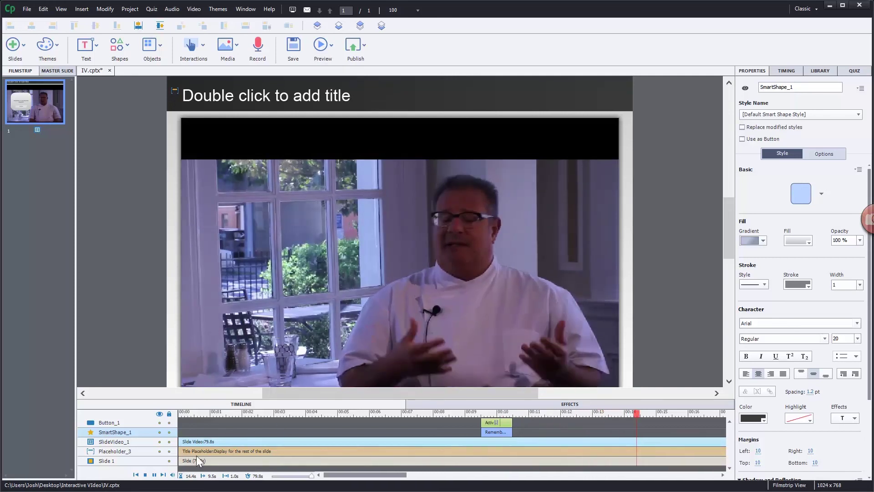
left_click(145, 474)
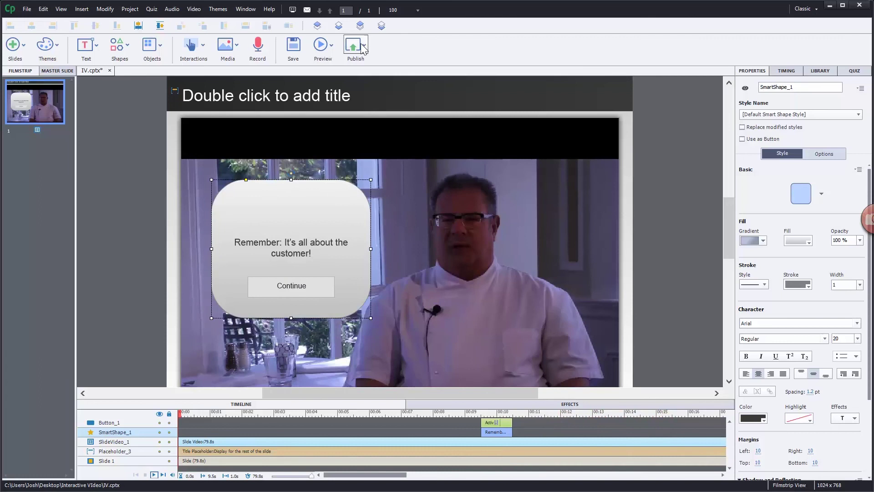
left_click(330, 45)
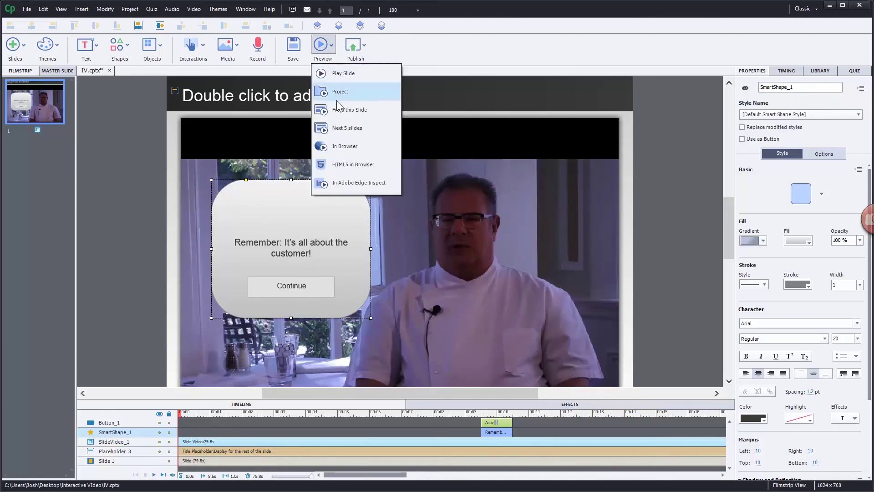
Preview the project, click Continue at the reminder pause, then pause and close the preview window.
left_click(335, 124)
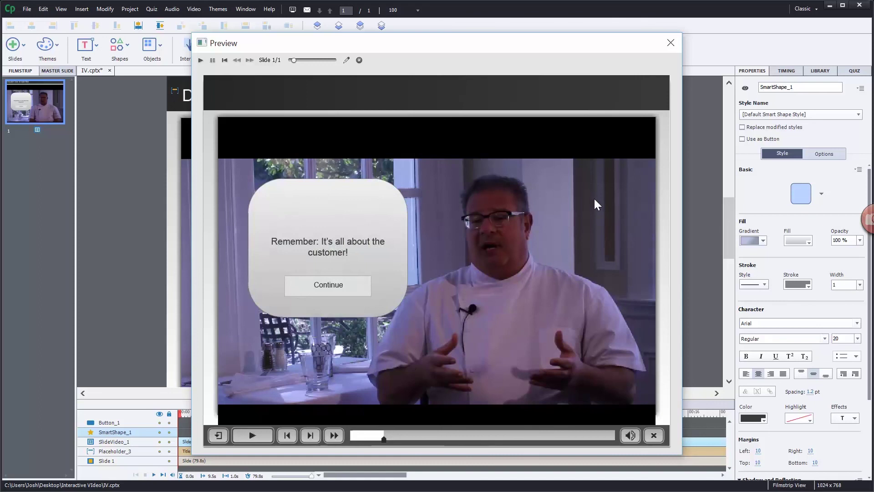
left_click(345, 287)
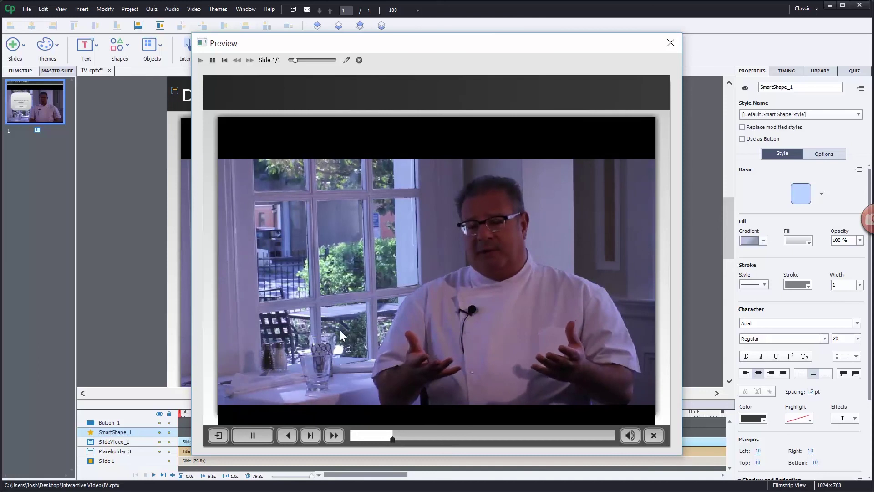
left_click(253, 435)
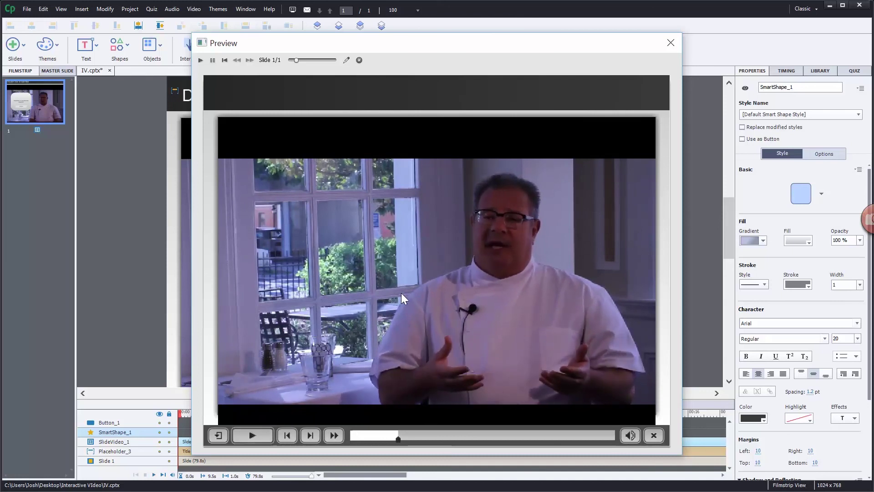
left_click(673, 41)
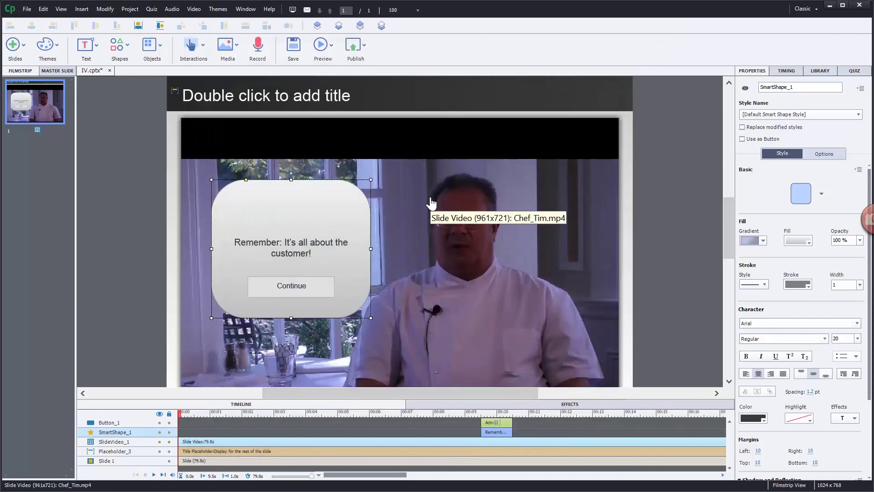